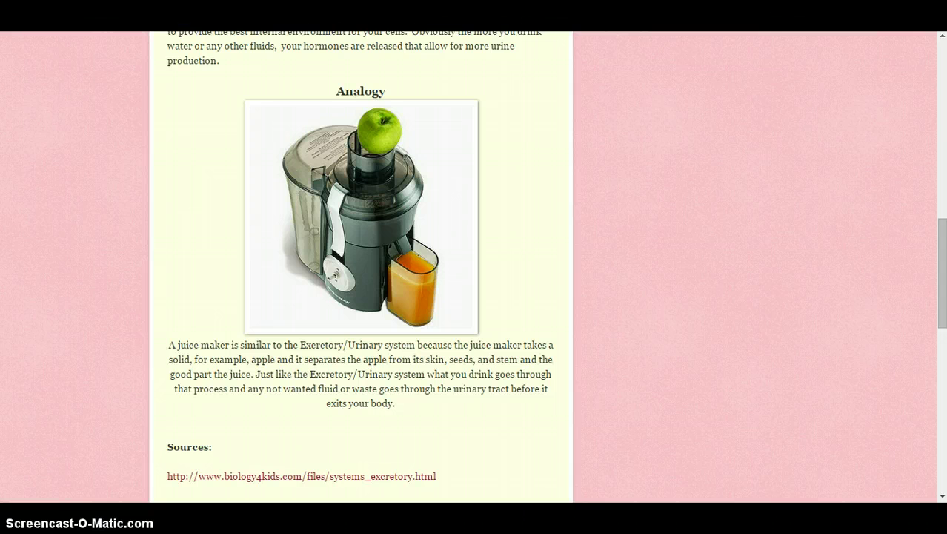
Step: Switch to the next student's nervous-system blog post with its telegraph analogy and image
click(467, 41)
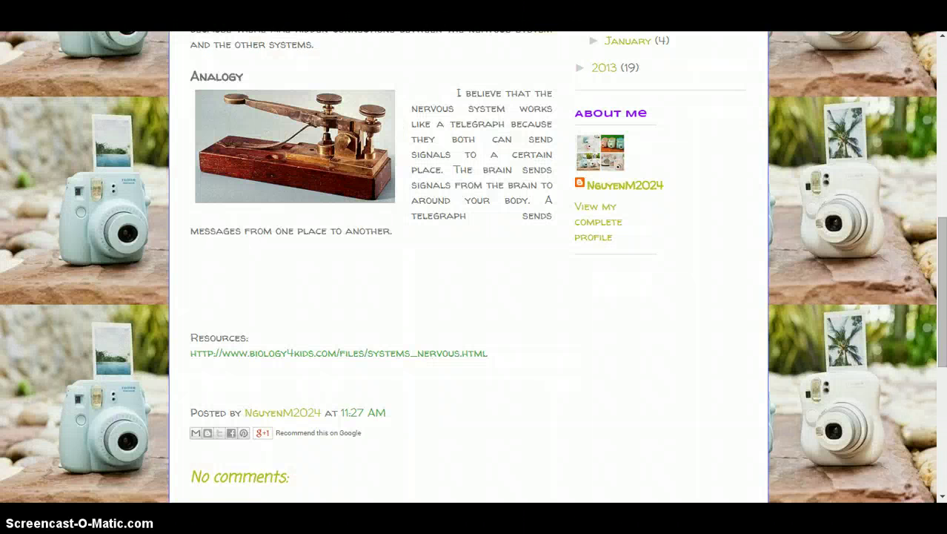